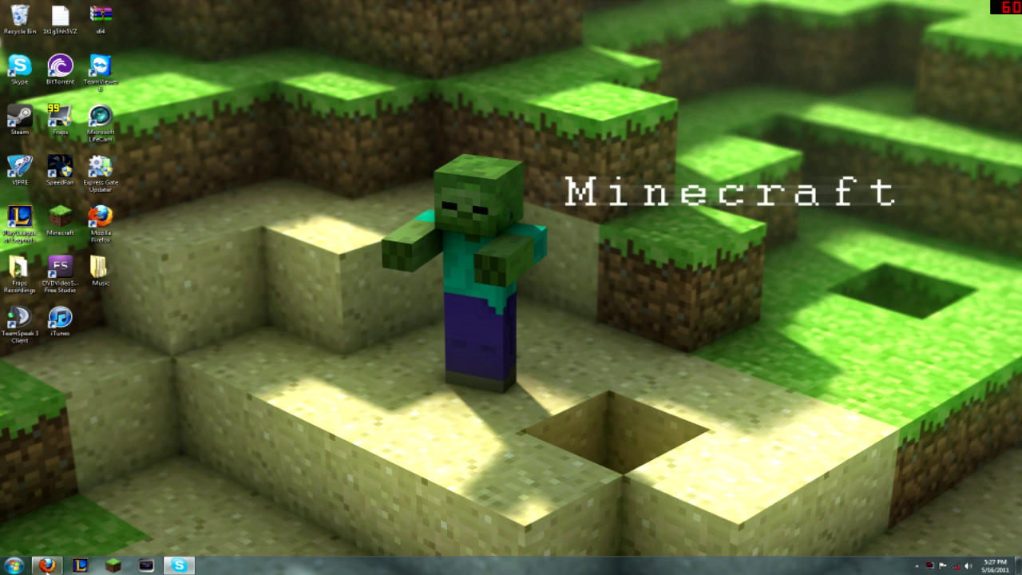
- Bring up Firefox, follow the Mixcraft forum link in the video description and open the pack's MediaFire download page
click(48, 565)
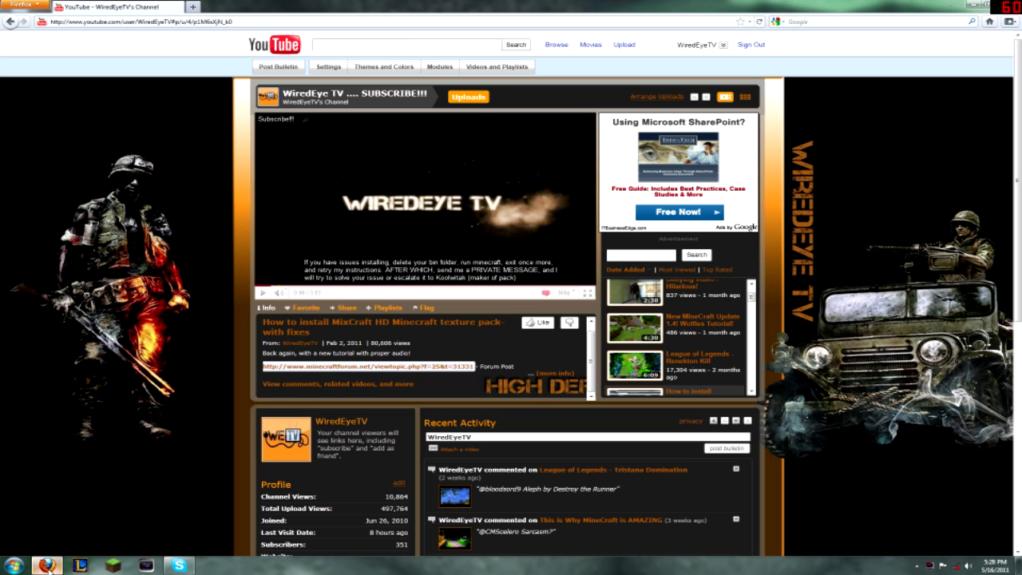
click(415, 367)
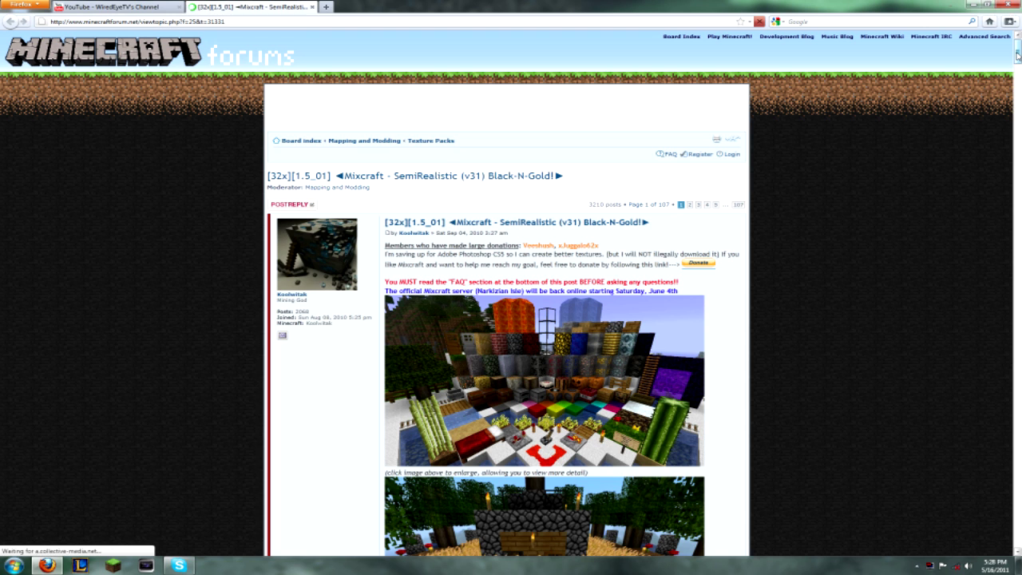
drag(1017, 60, 1016, 123)
click(653, 114)
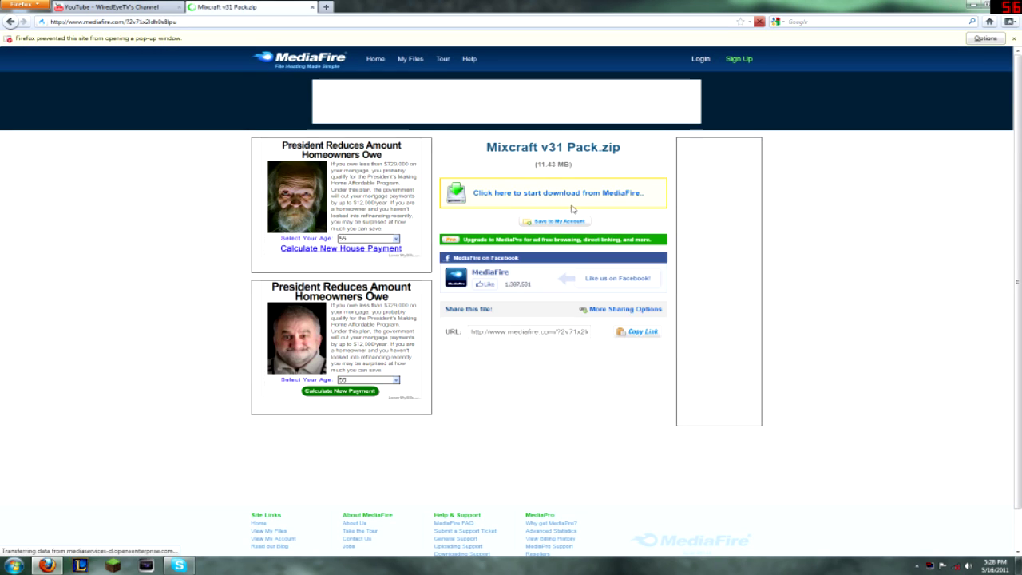
- Start downloading Mixcraft v31 Pack.zip to open with WinRAR, then cancel the duplicate download and remove it from the list
click(568, 194)
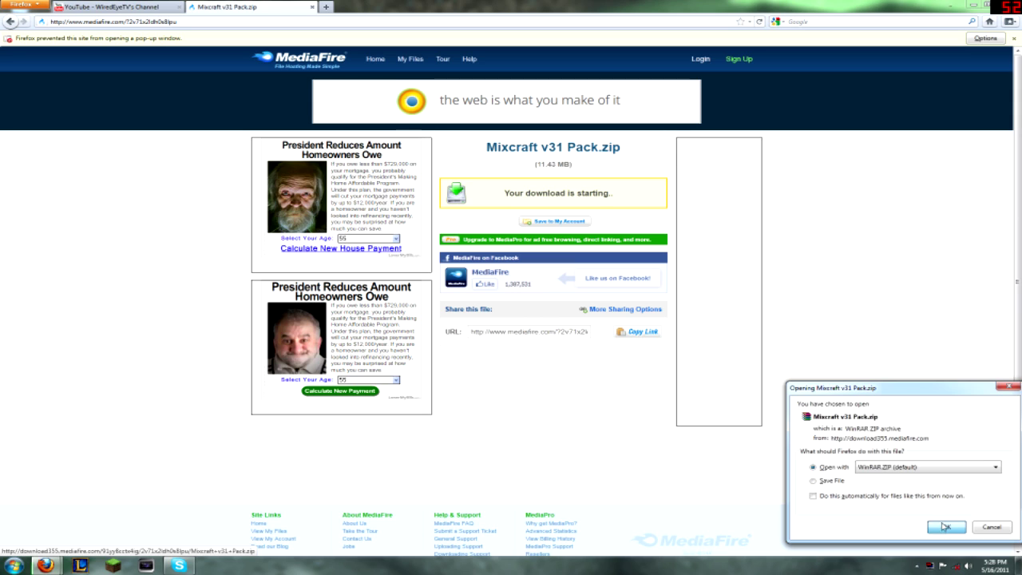
click(944, 527)
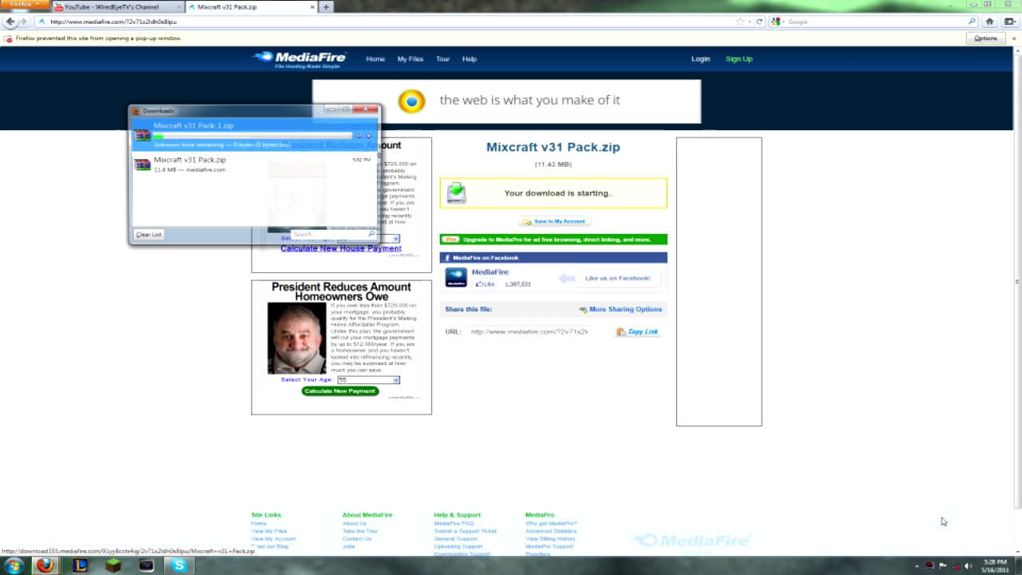
click(370, 136)
right_click(302, 130)
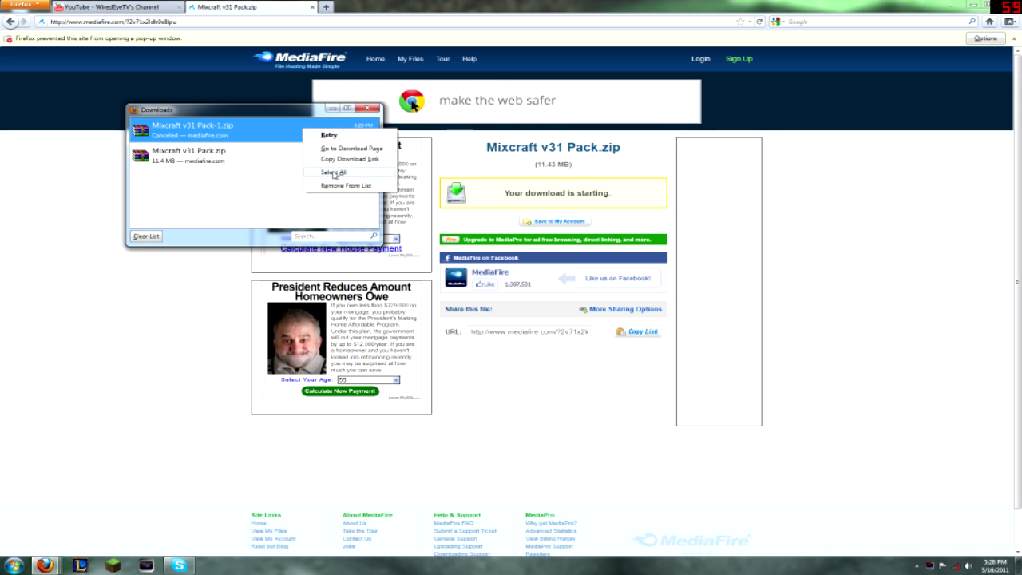
click(343, 183)
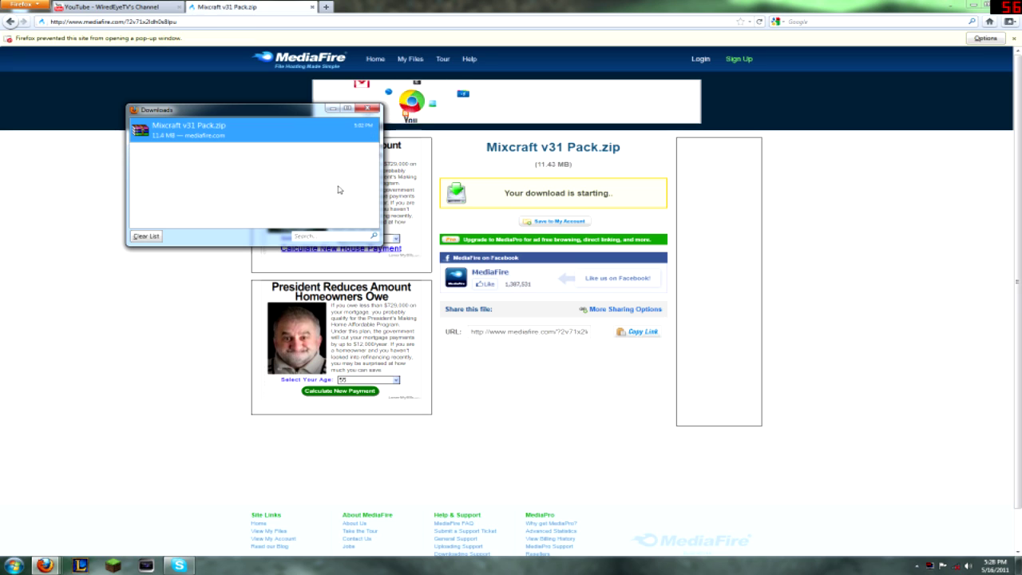
- Open the previously downloaded Mixcraft v31 Pack.zip in WinRAR and close the download list
right_click(256, 136)
click(281, 141)
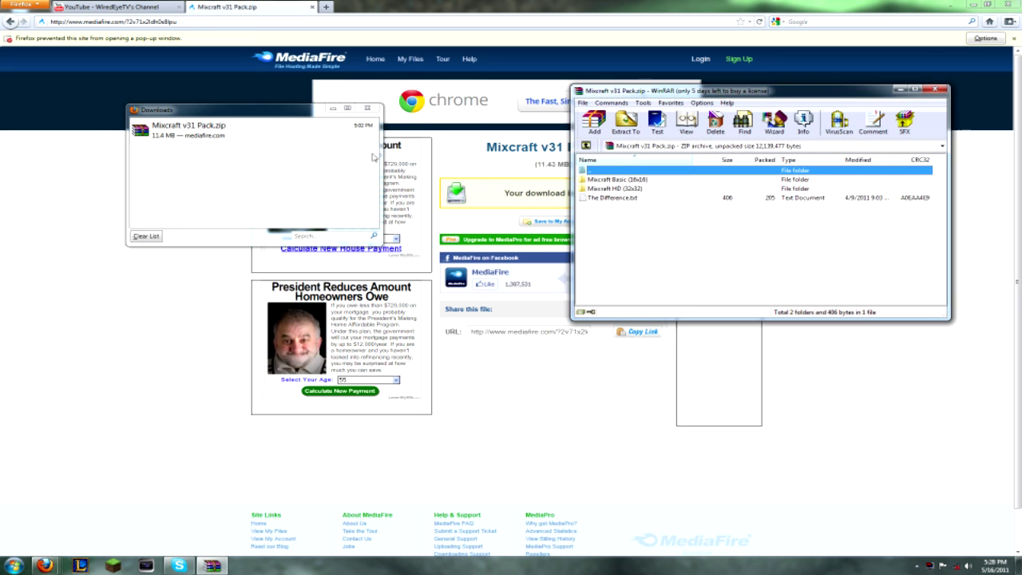
click(368, 110)
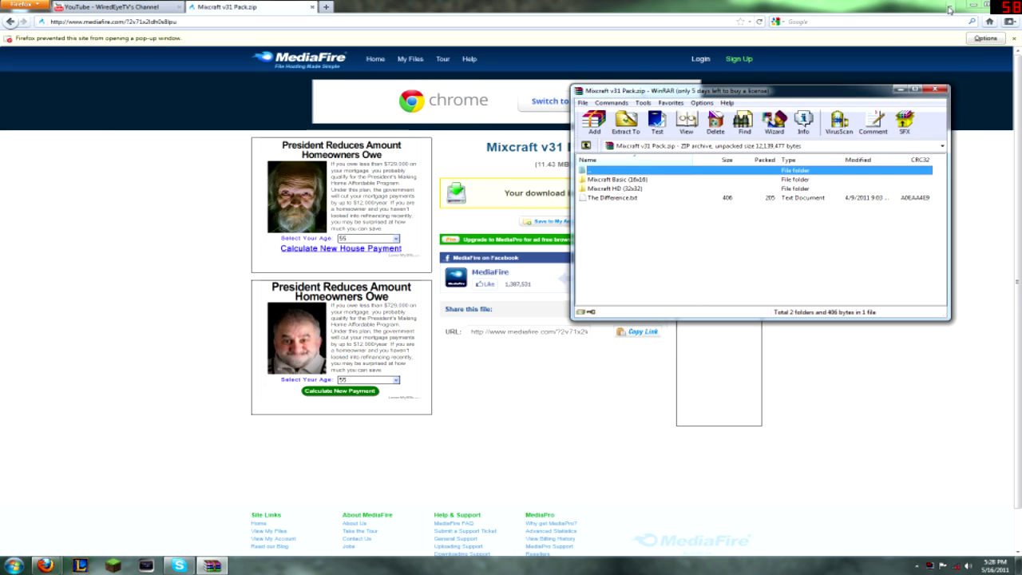
- Minimize the main browser window and close the pop-up advertisement window behind the archive
click(973, 6)
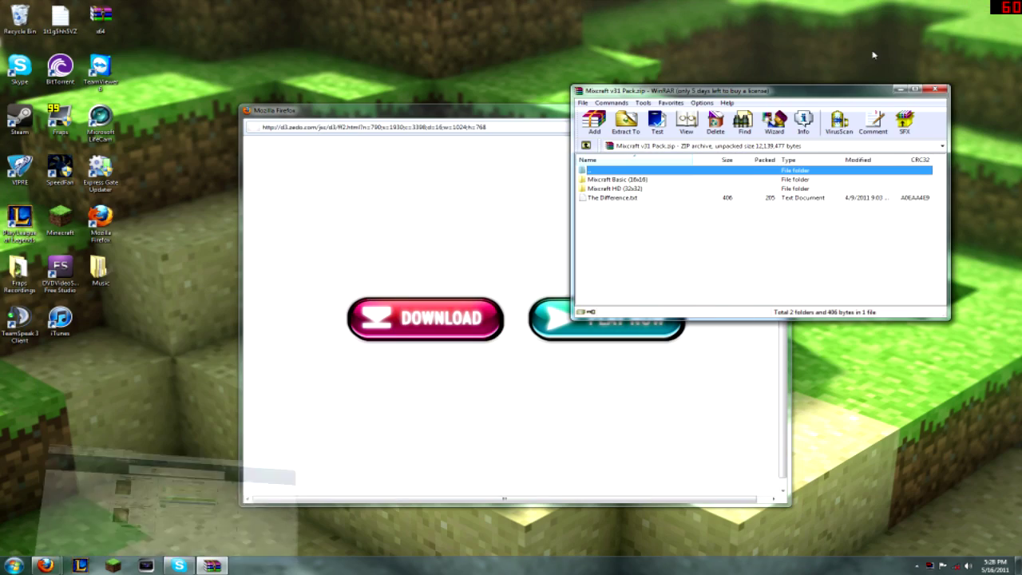
click(541, 118)
drag(551, 117, 329, 118)
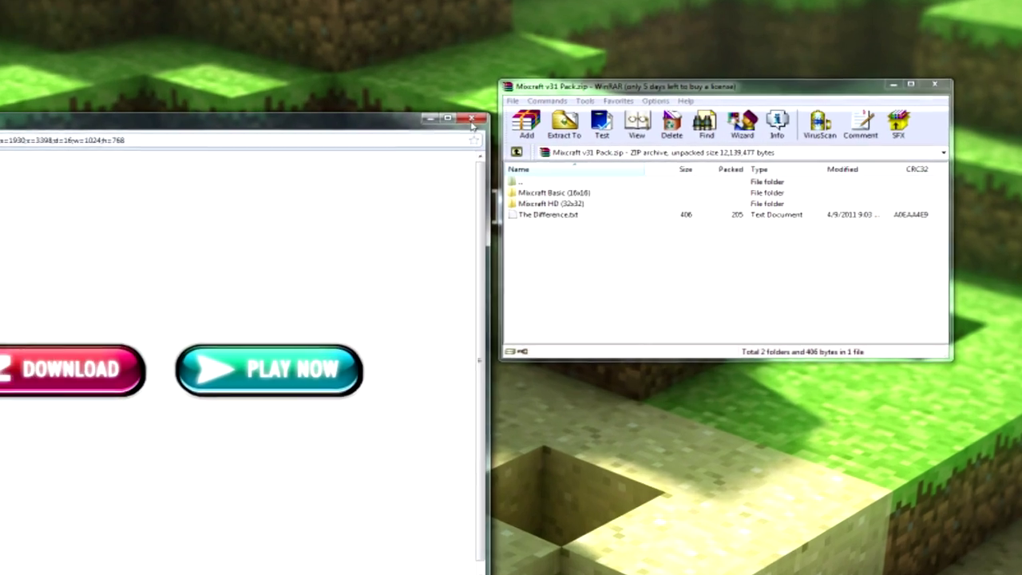
click(471, 120)
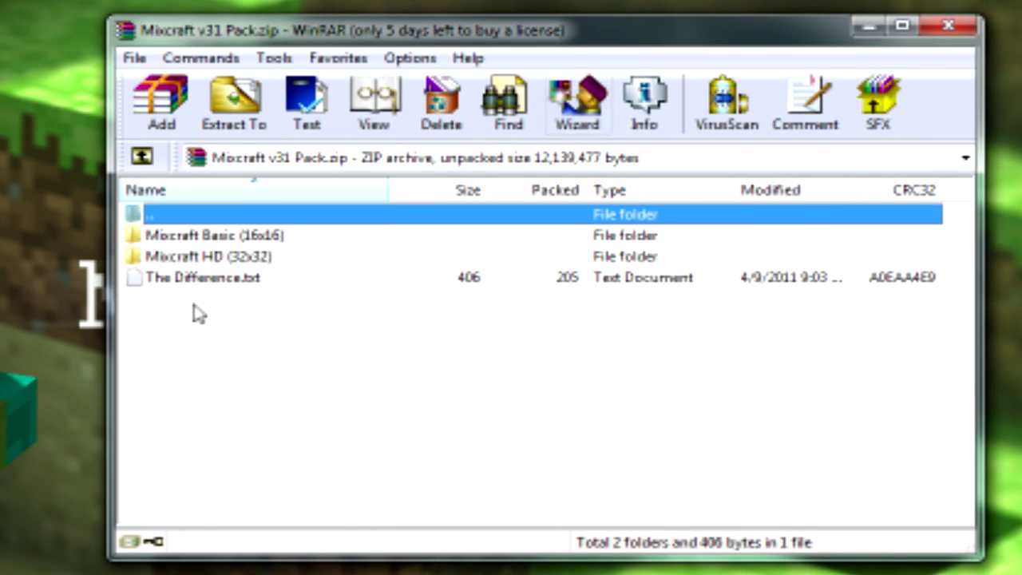
- Open the Mixcraft HD (32x32) folder in the archive and select Mixcraft HD.zip
click(210, 281)
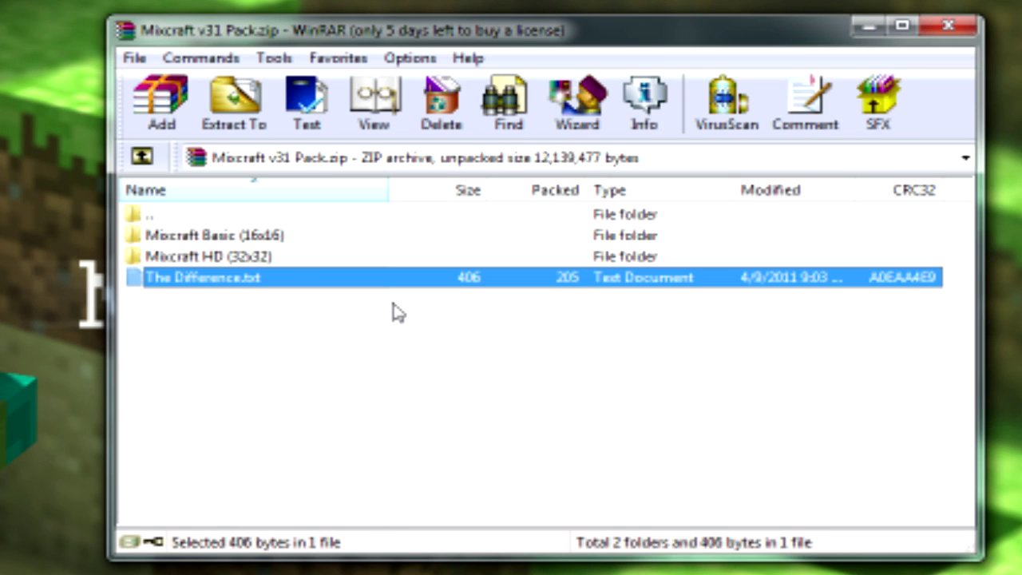
click(260, 257)
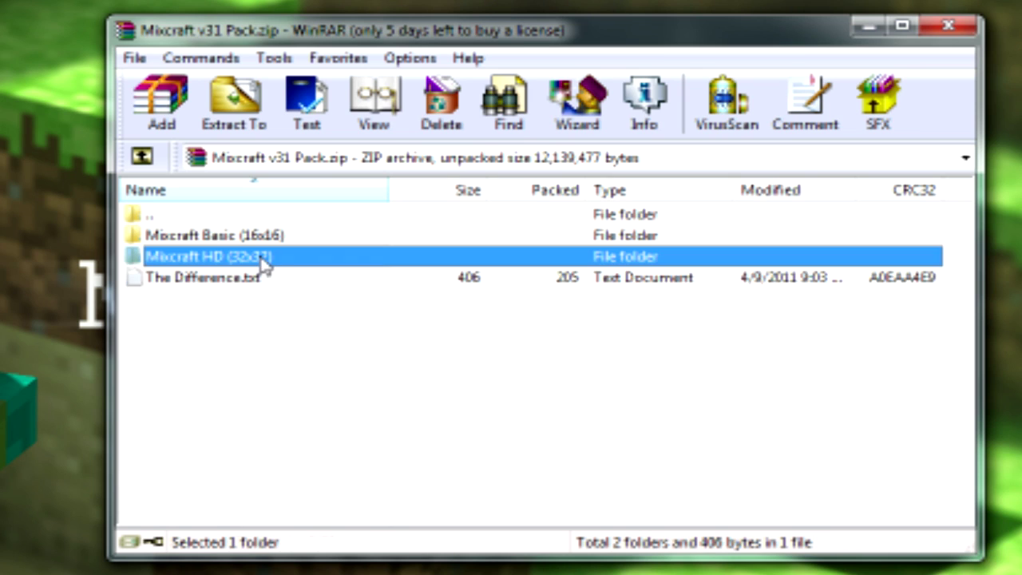
double_click(314, 264)
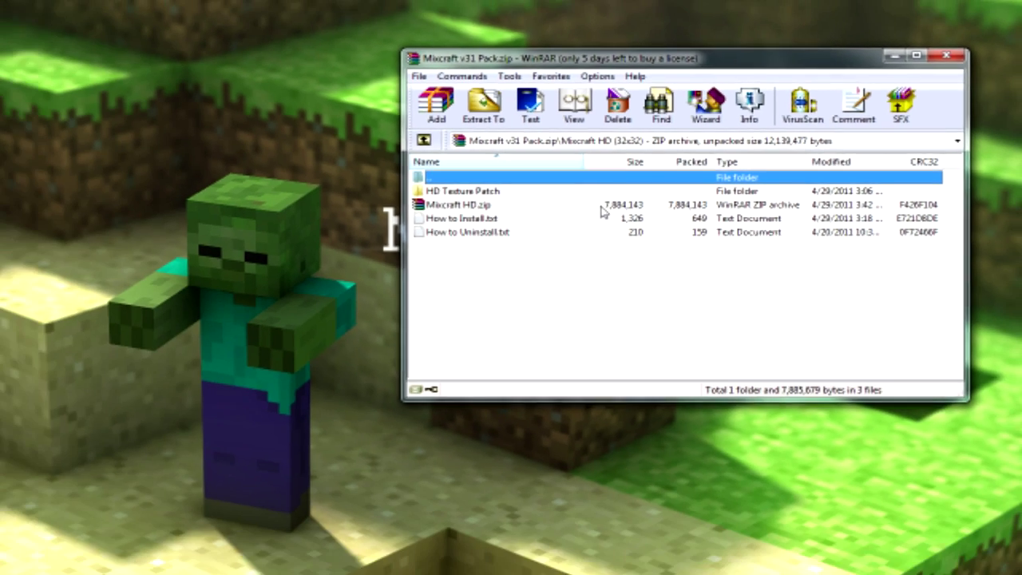
click(602, 210)
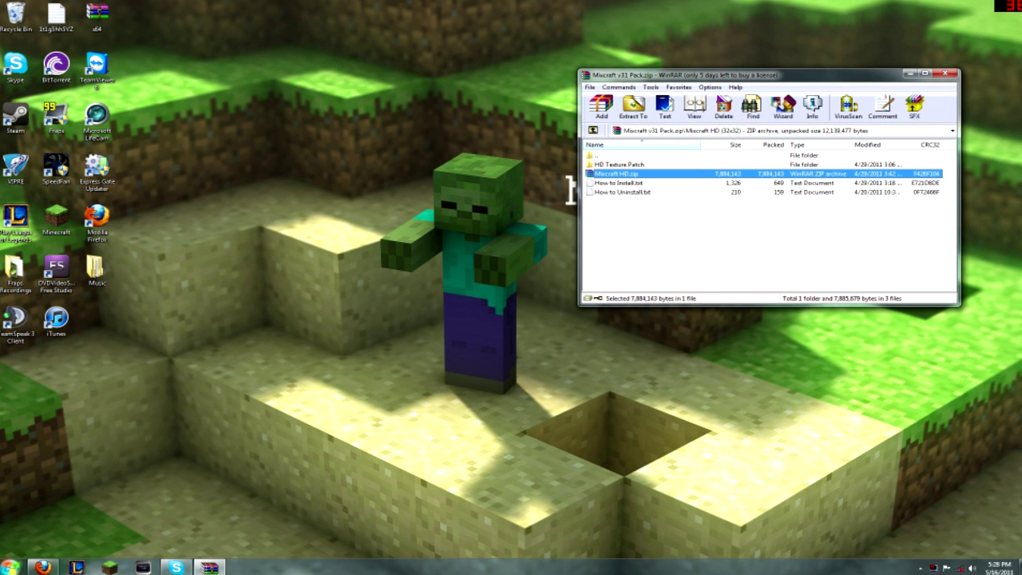
- Browse from Computer through Local Disk (C:), Users, the user's folder, AppData and Roaming into the .minecraft folder
click(10, 566)
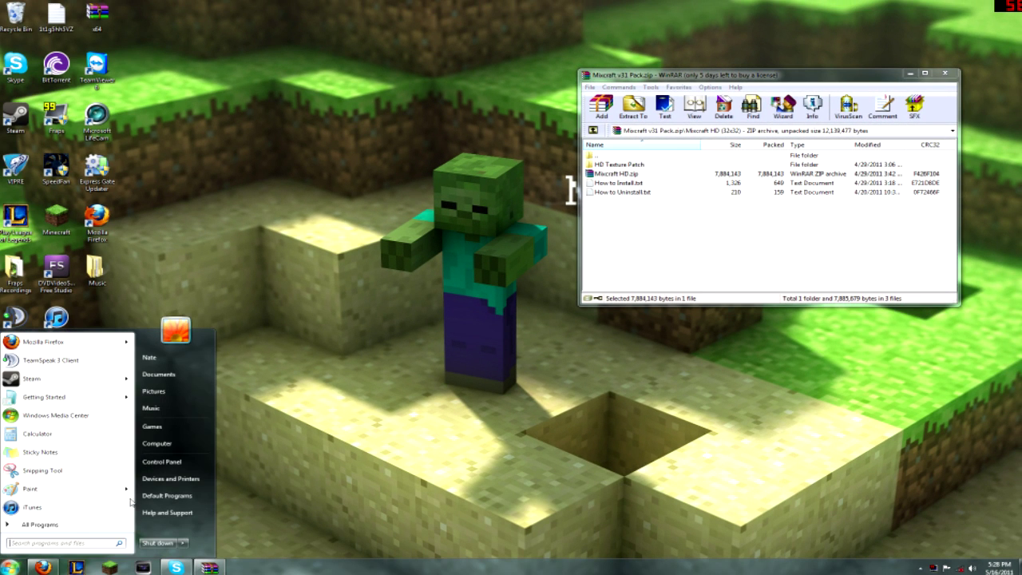
click(164, 443)
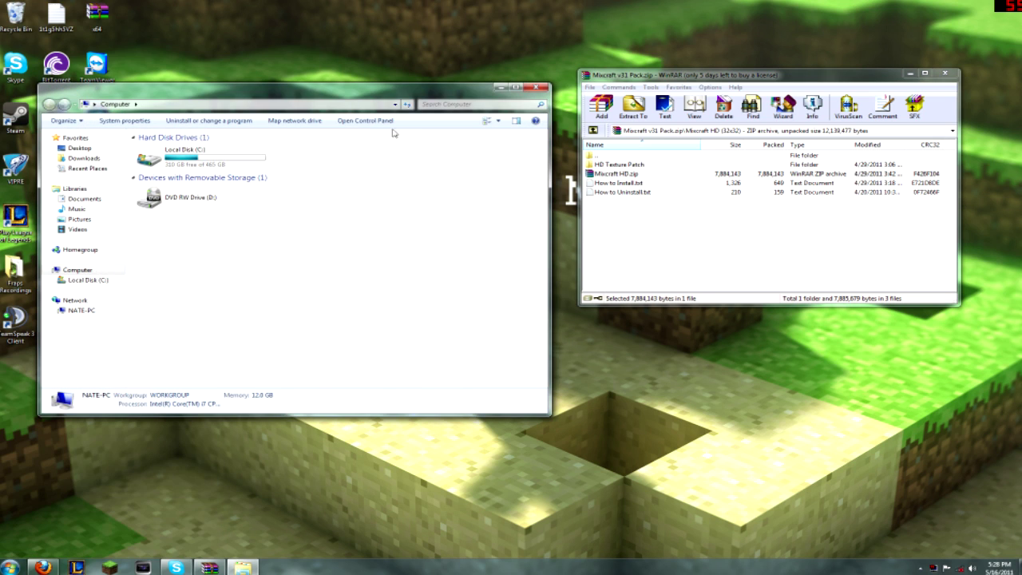
drag(354, 93, 338, 92)
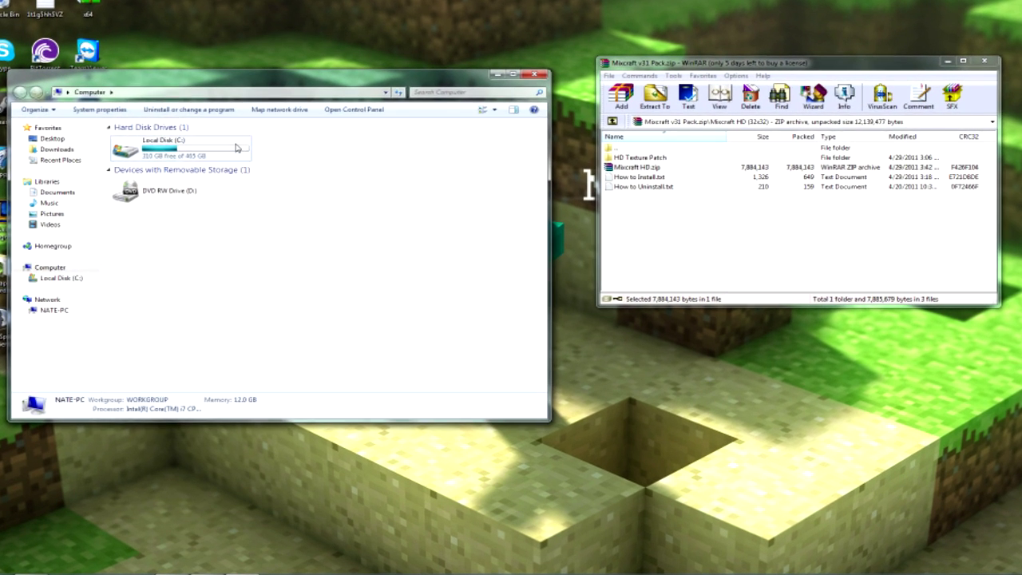
double_click(235, 147)
double_click(174, 262)
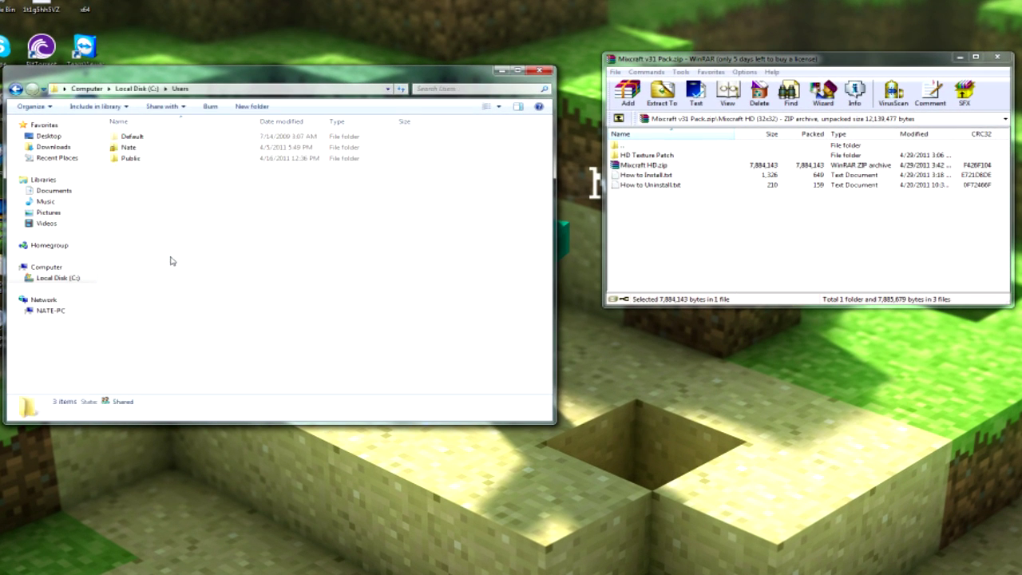
double_click(164, 150)
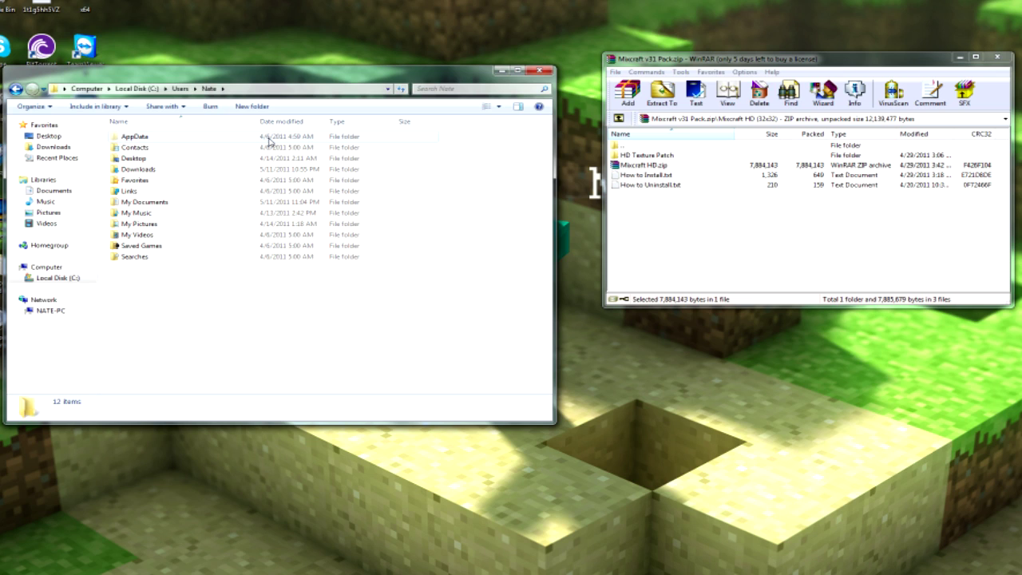
double_click(270, 140)
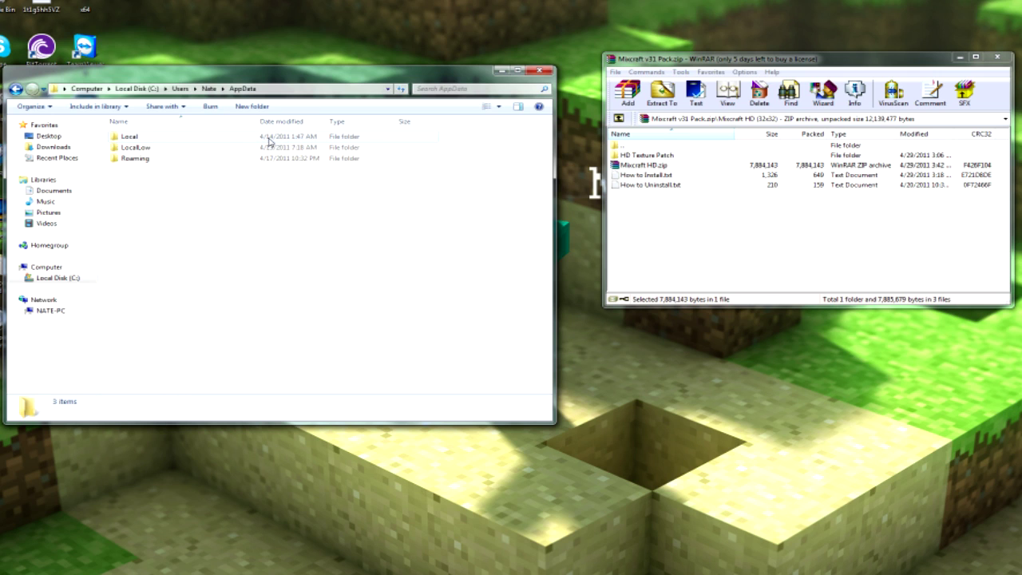
double_click(224, 160)
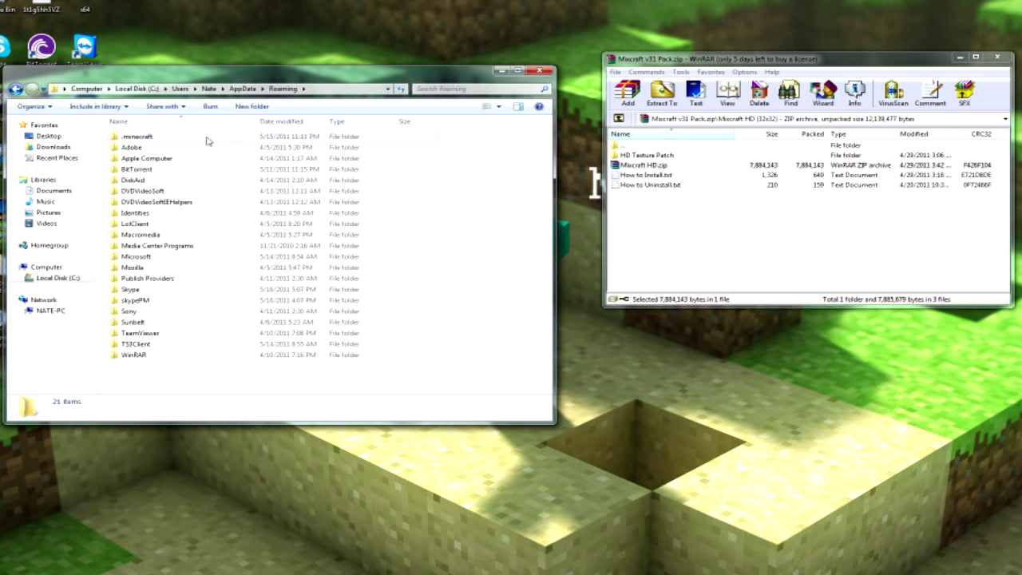
double_click(206, 141)
- Arrange the folder and archive windows side by side and open the texturepacks folder inside .minecraft
drag(422, 83, 423, 136)
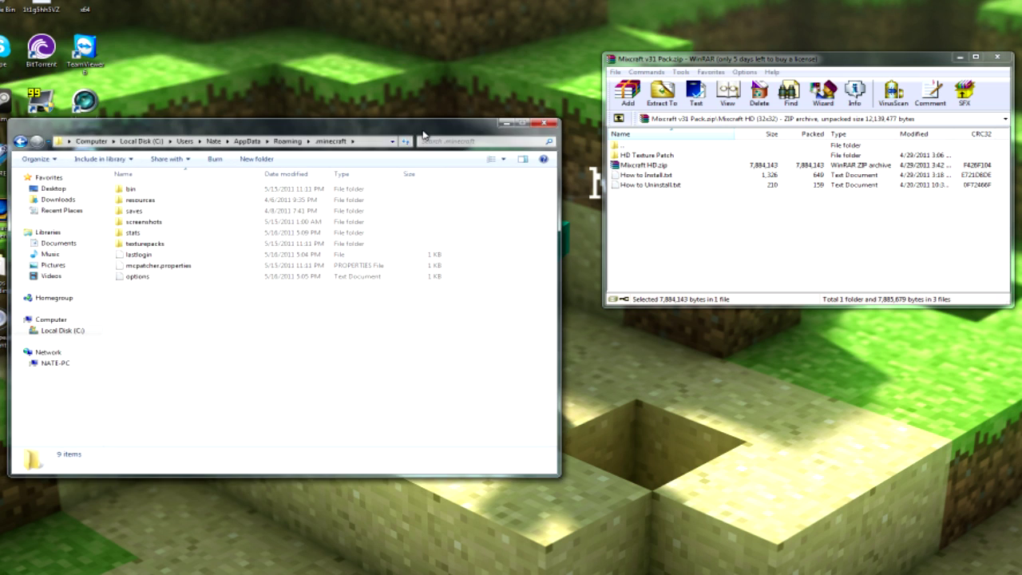
drag(740, 65, 743, 98)
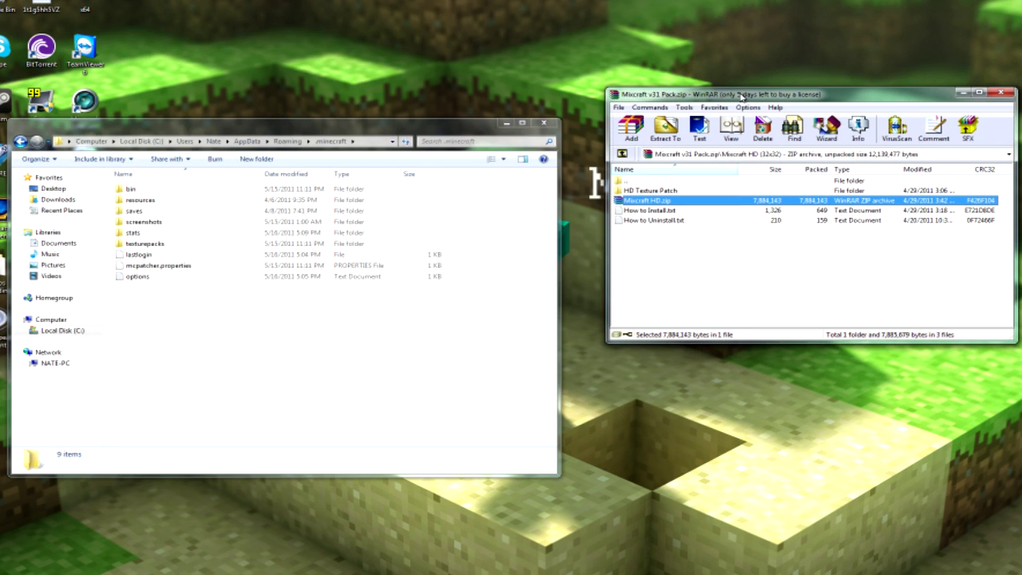
double_click(311, 246)
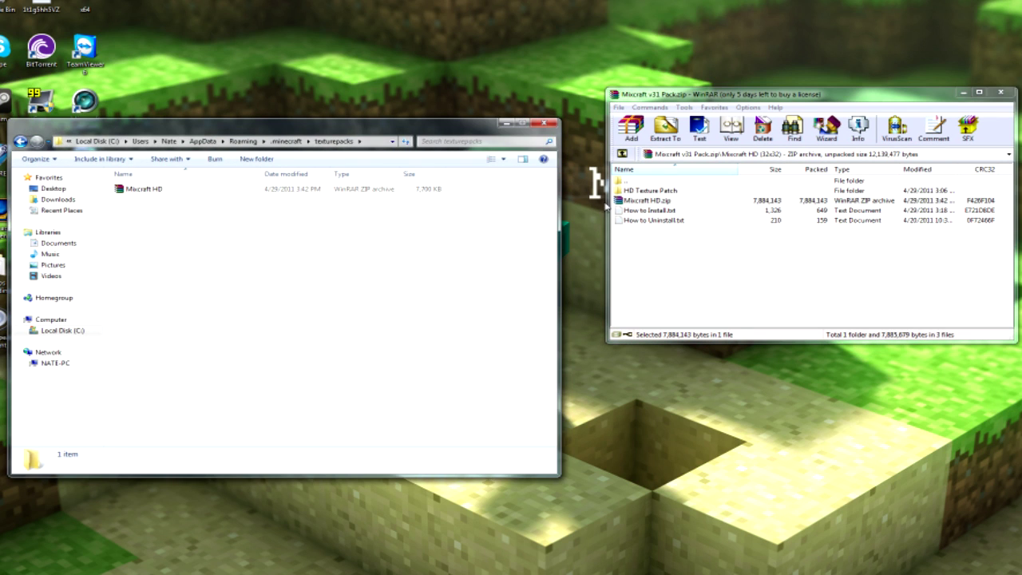
- Try to copy Mixcraft HD.zip from the archive into the texturepacks folder, cancel the replacement and close the folder window
click(638, 204)
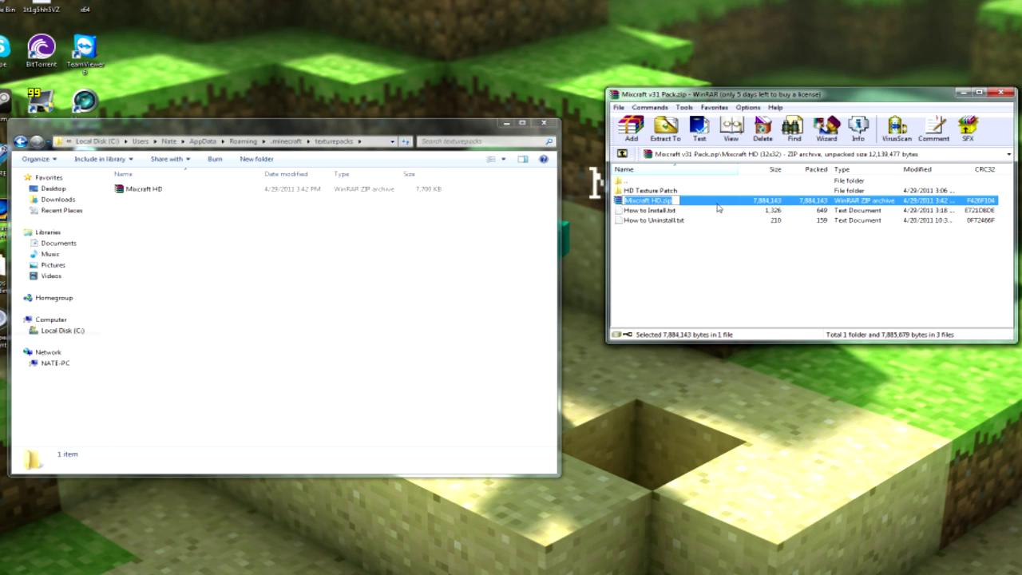
drag(676, 206, 224, 220)
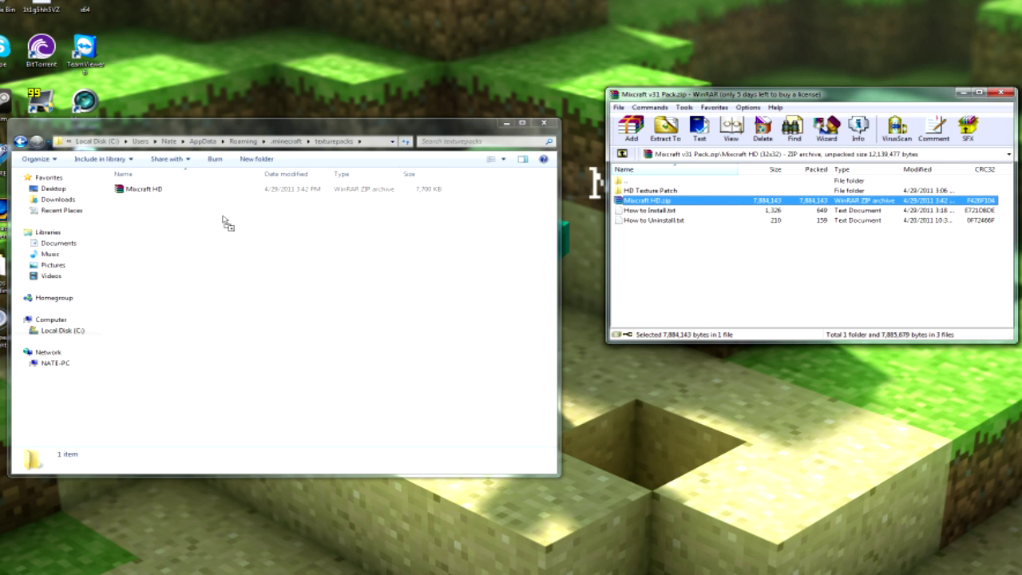
drag(227, 224, 225, 222)
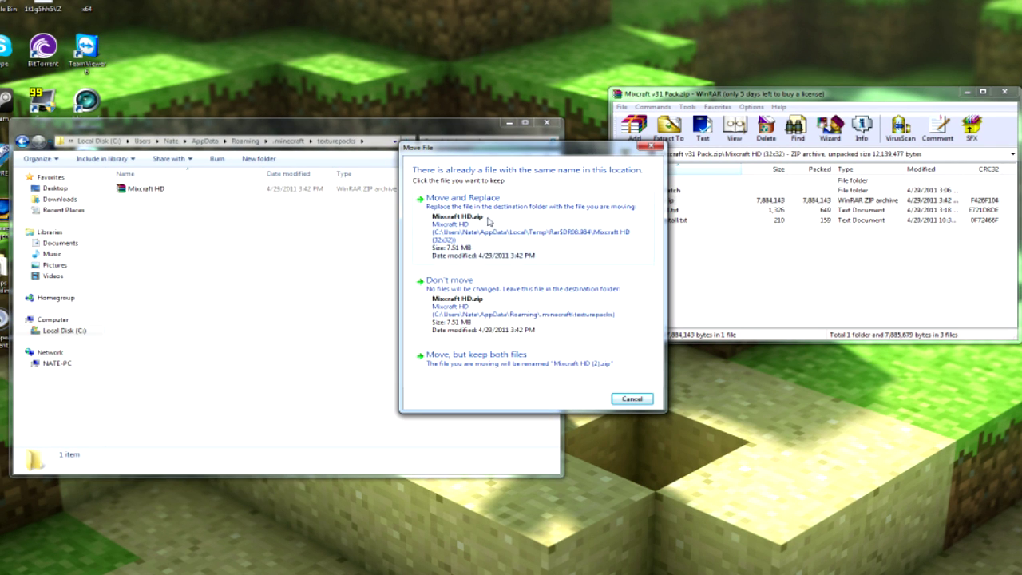
click(632, 399)
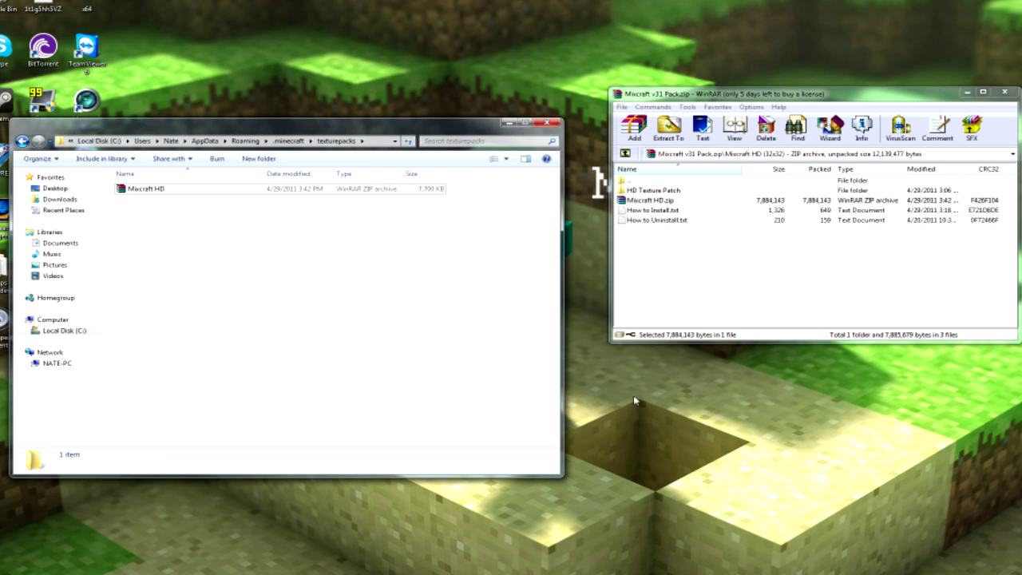
click(549, 124)
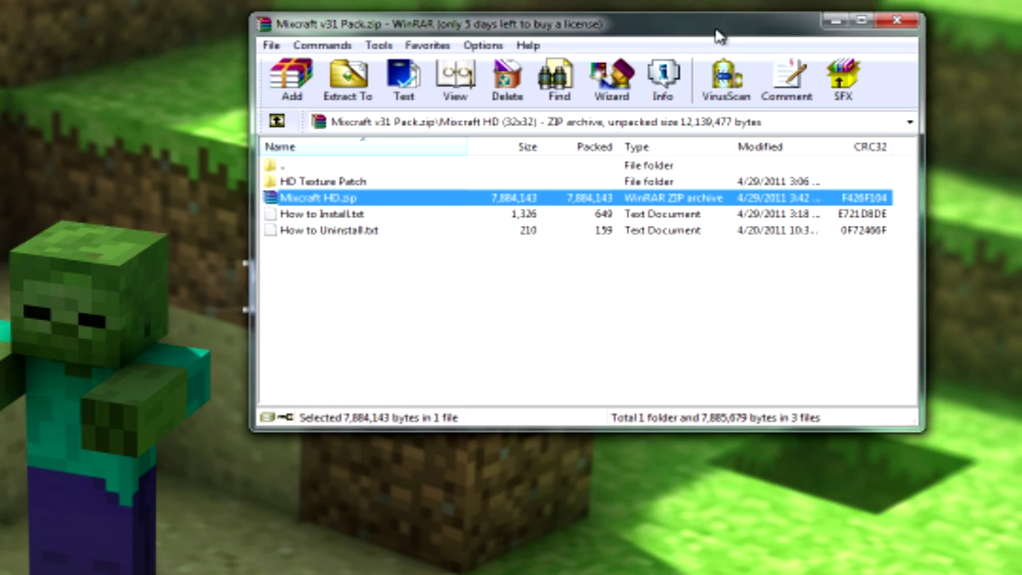
- Open the Windows folder inside HD Texture Patch in the archive and select mcpatcher-2.0.0.exe
click(348, 186)
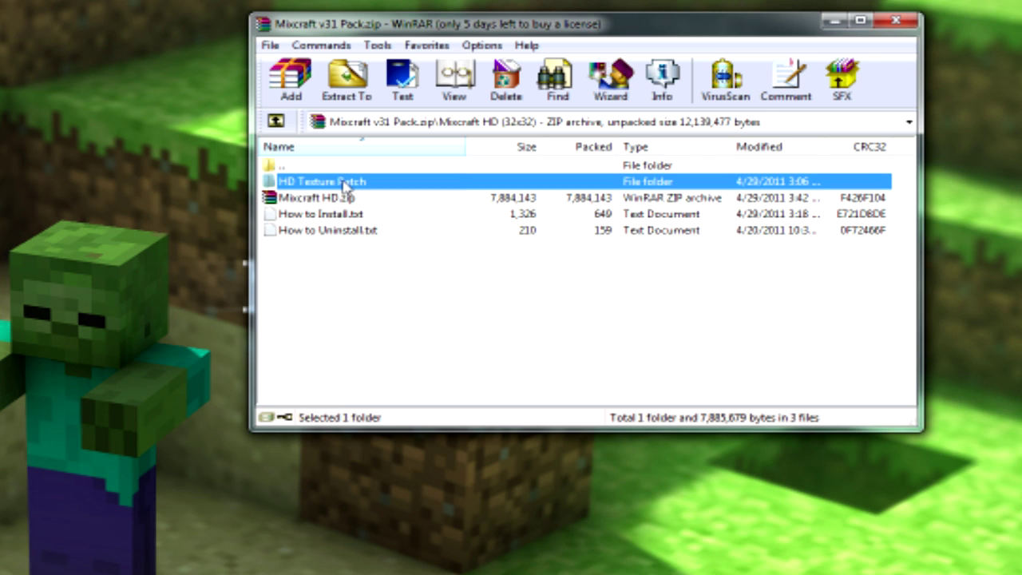
double_click(345, 186)
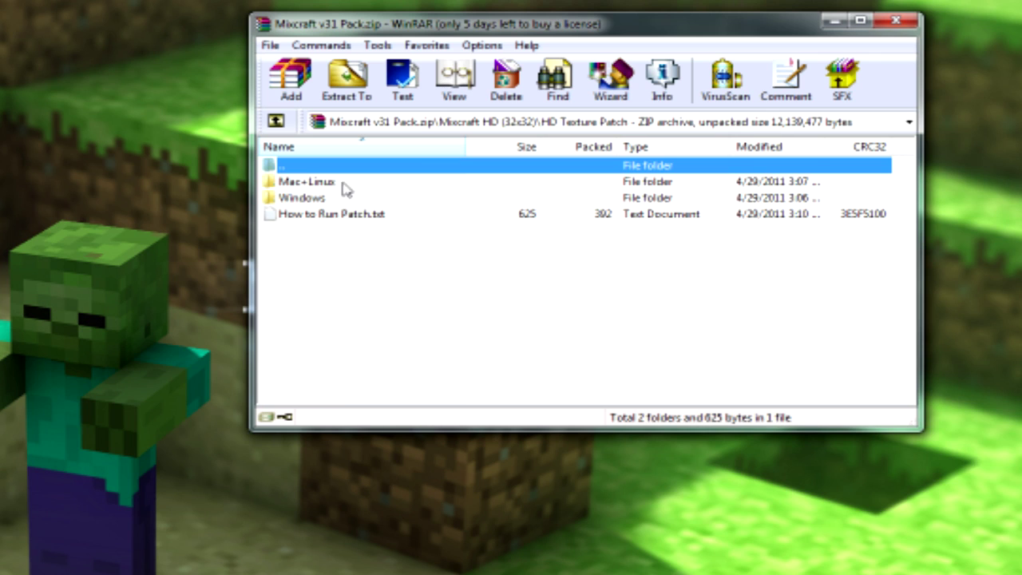
click(300, 201)
double_click(300, 202)
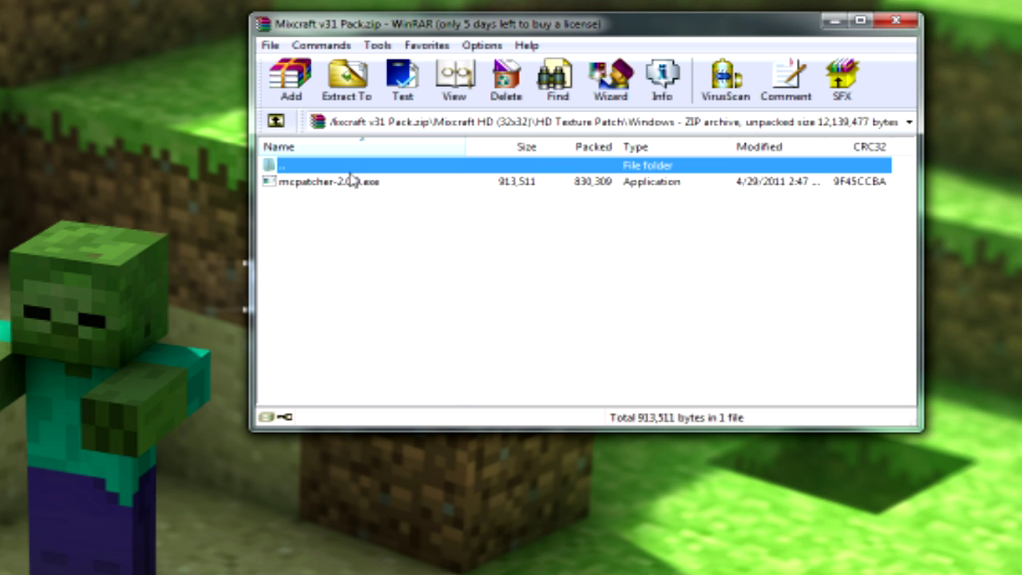
click(352, 183)
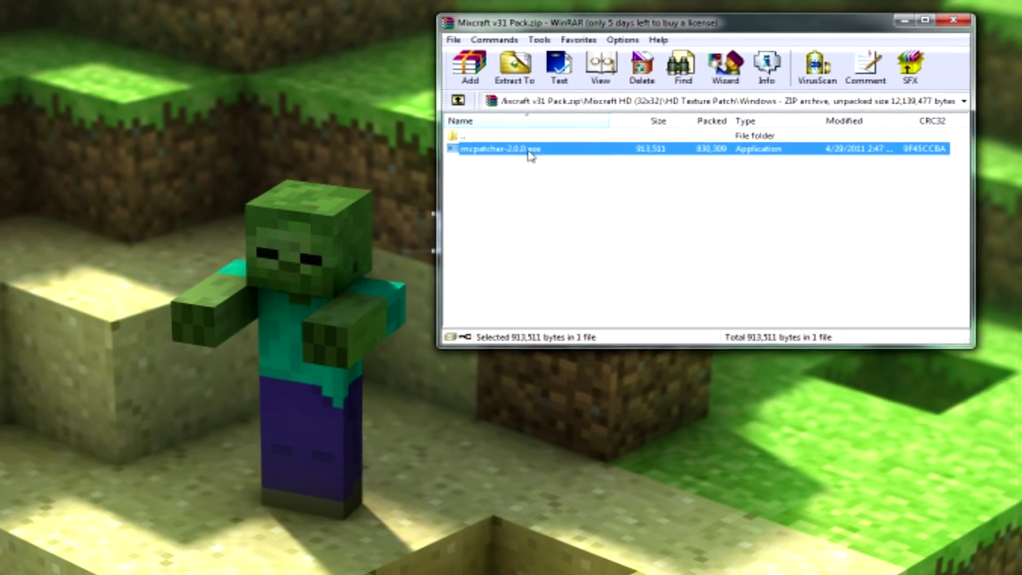
- Run mcpatcher-2.0.0.exe to patch minecraft.jar with HD Textures and HD Font, closing the patcher and archive windows when finished
double_click(360, 185)
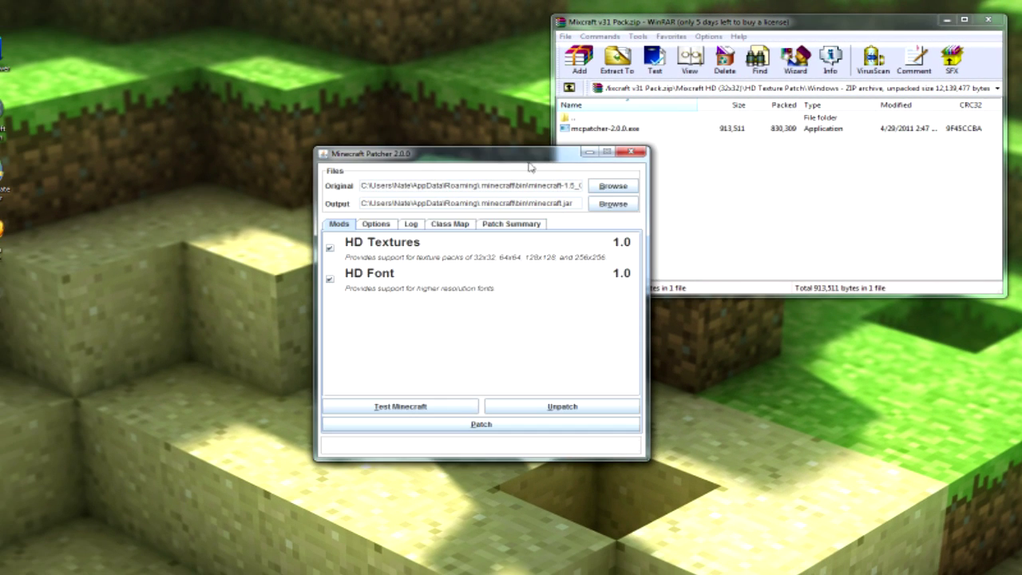
drag(519, 153, 365, 123)
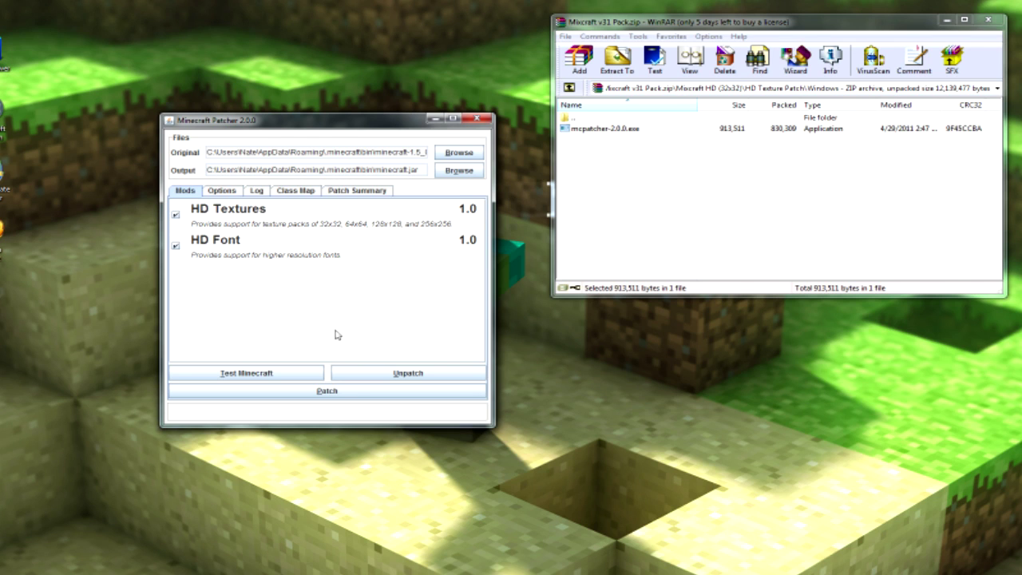
click(372, 394)
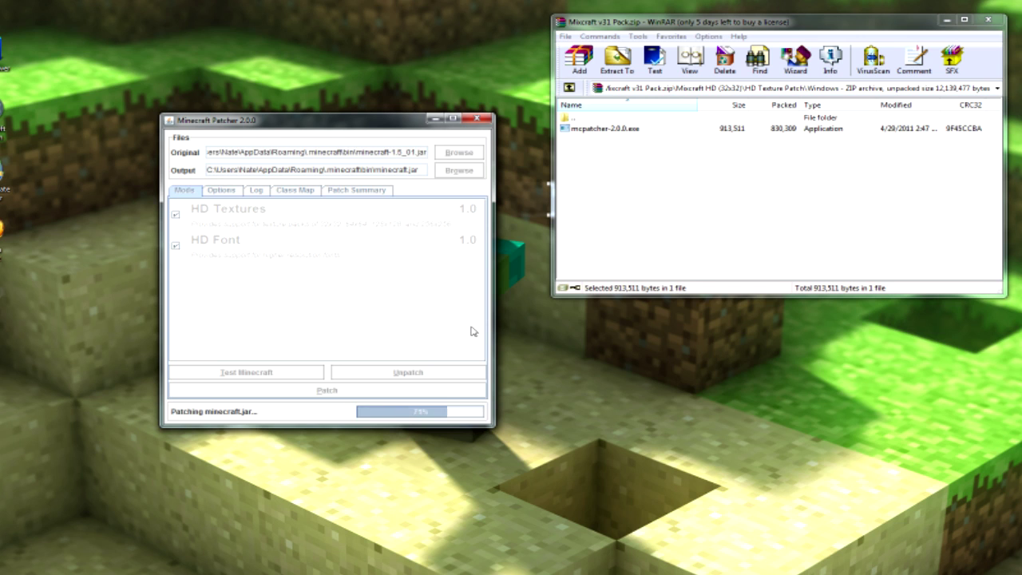
drag(389, 114, 269, 137)
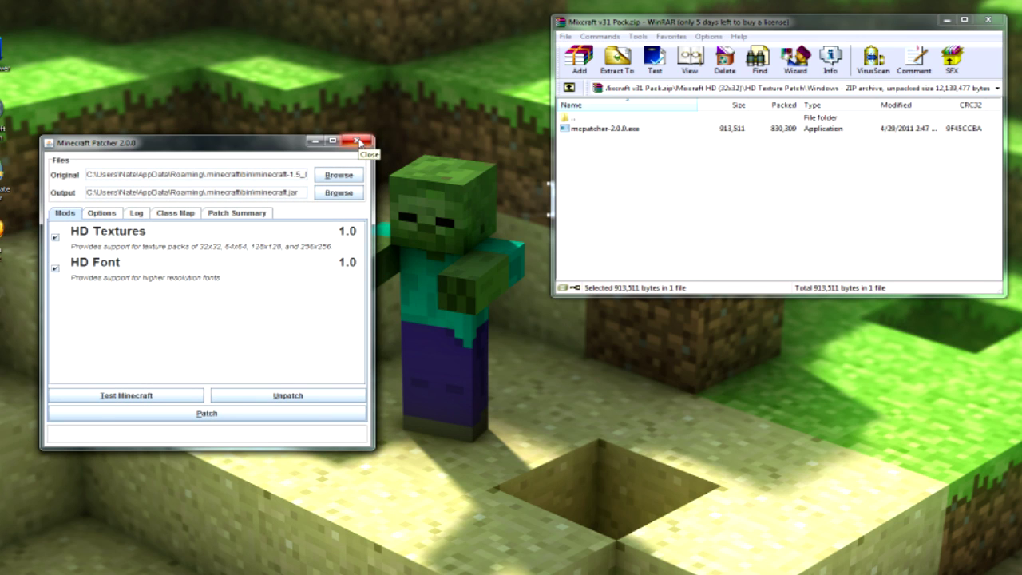
click(359, 143)
click(990, 19)
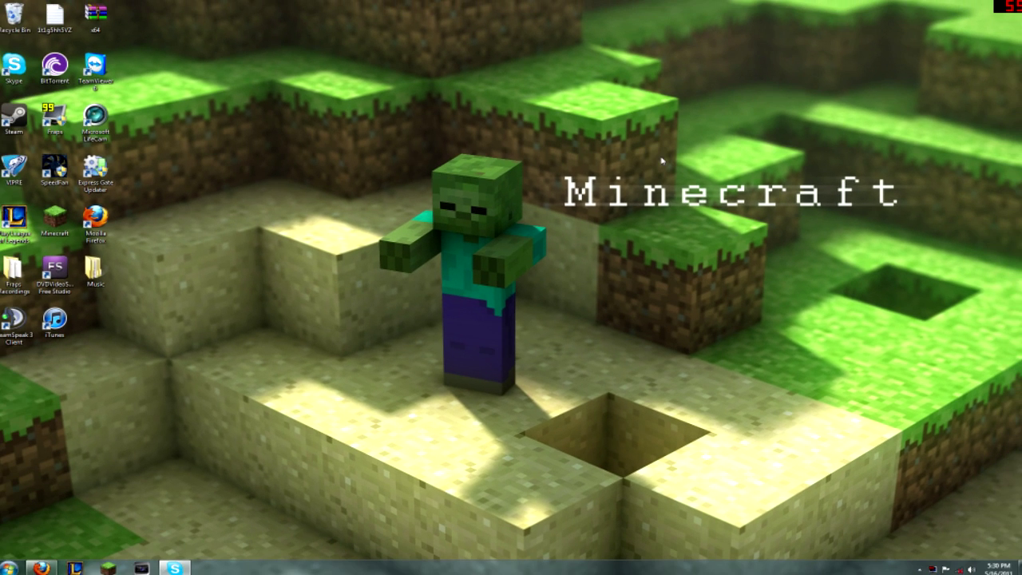
- Launch Minecraft to its main menu and move the game window to the upper middle of the desktop
click(107, 568)
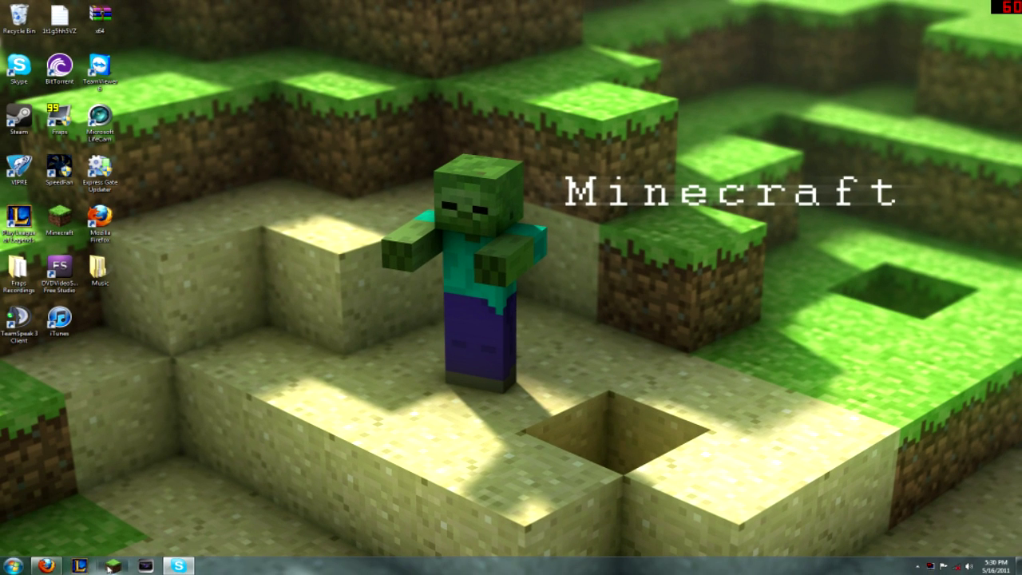
click(540, 292)
click(704, 377)
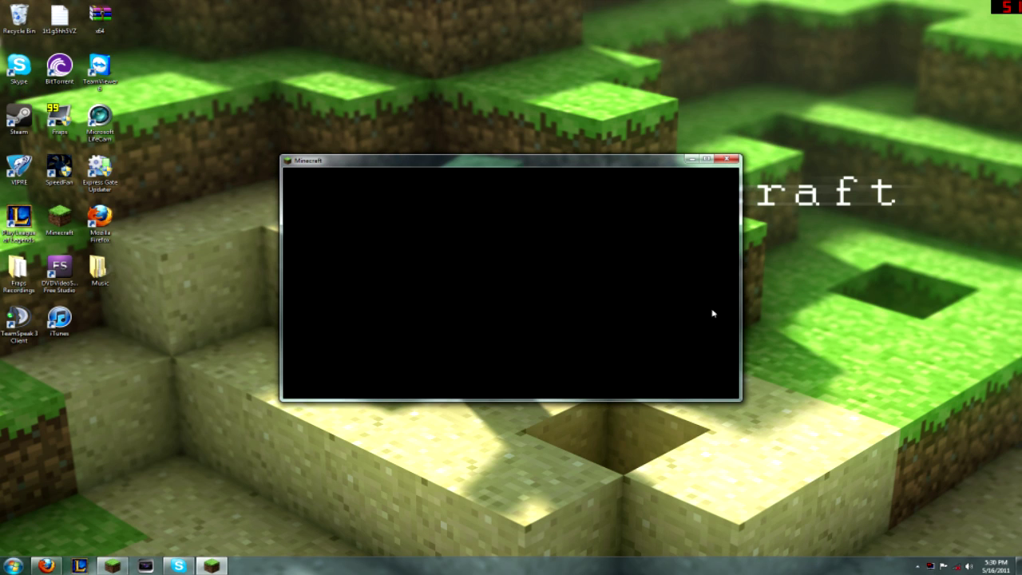
drag(605, 163, 456, 127)
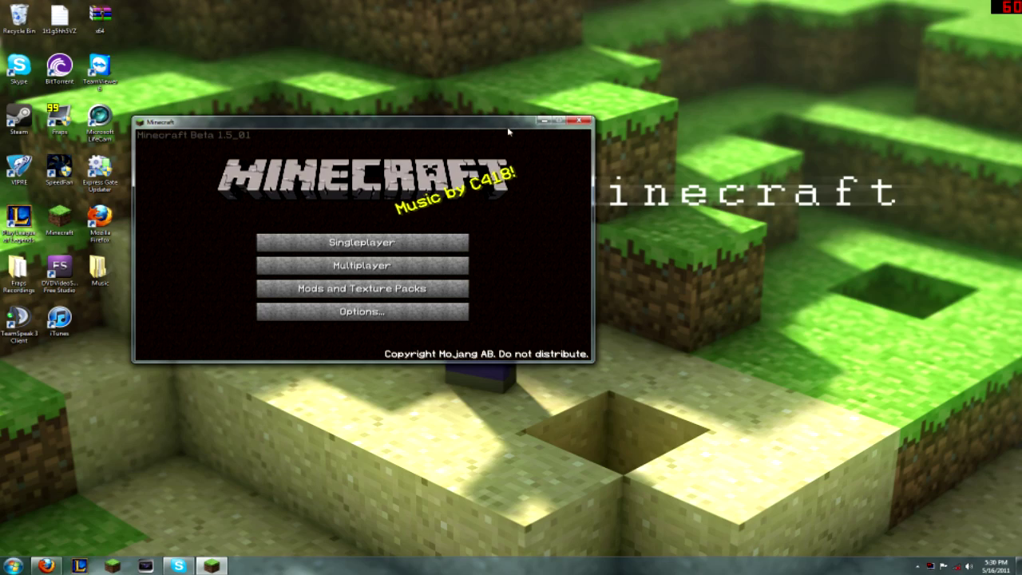
drag(493, 128, 683, 99)
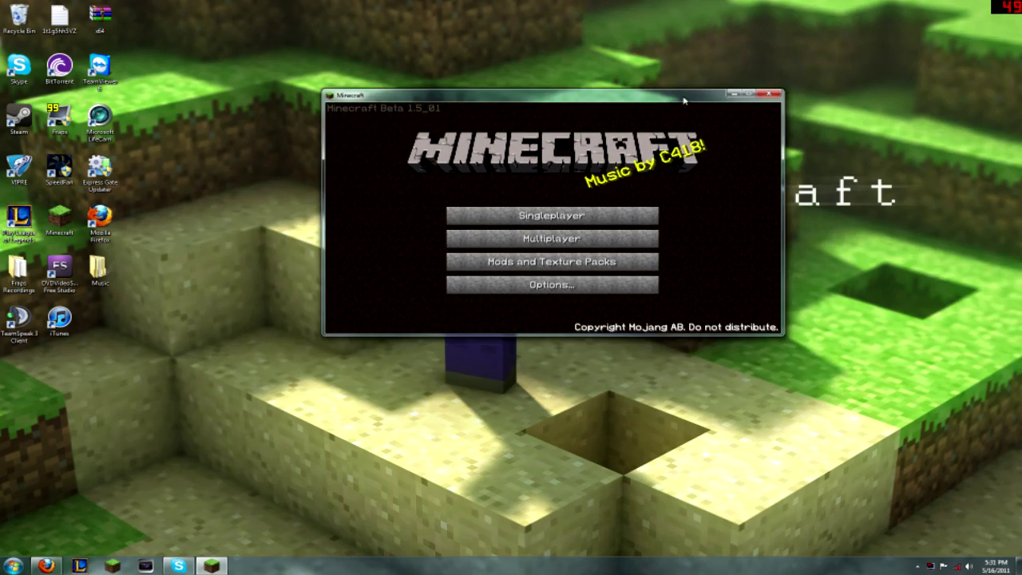